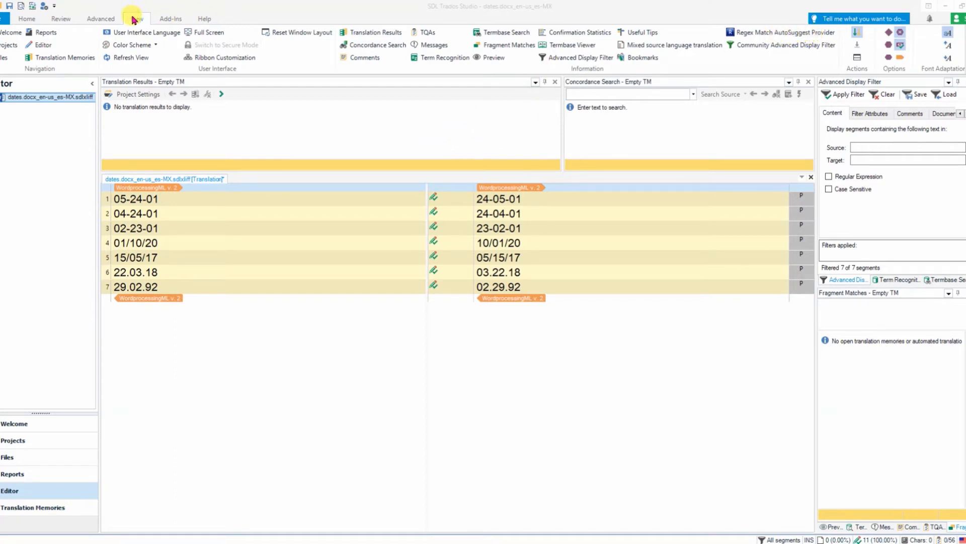
# Step: Show the Regex Match AutoSuggest Provider entries and clear the target text of all segments
pyautogui.click(750, 35)
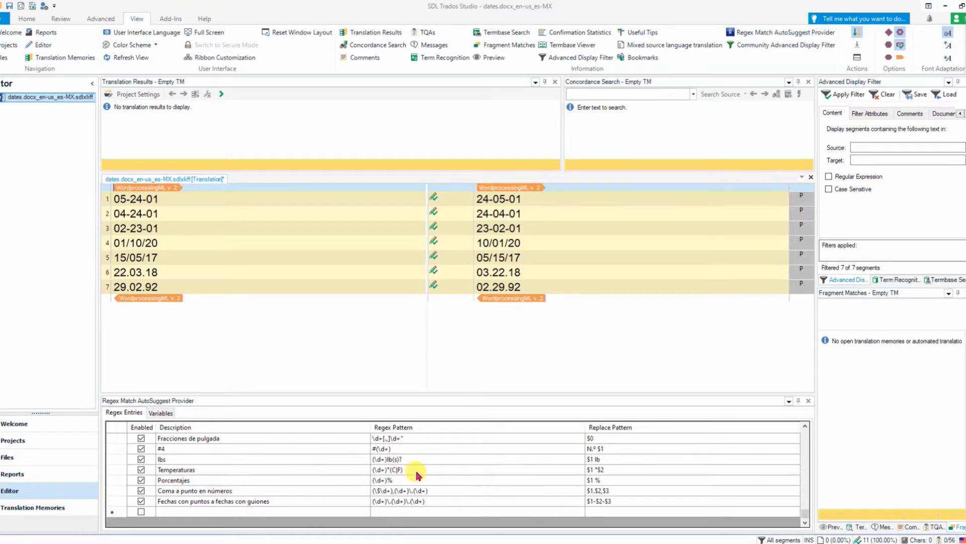
pyautogui.scroll(5, 417, 471)
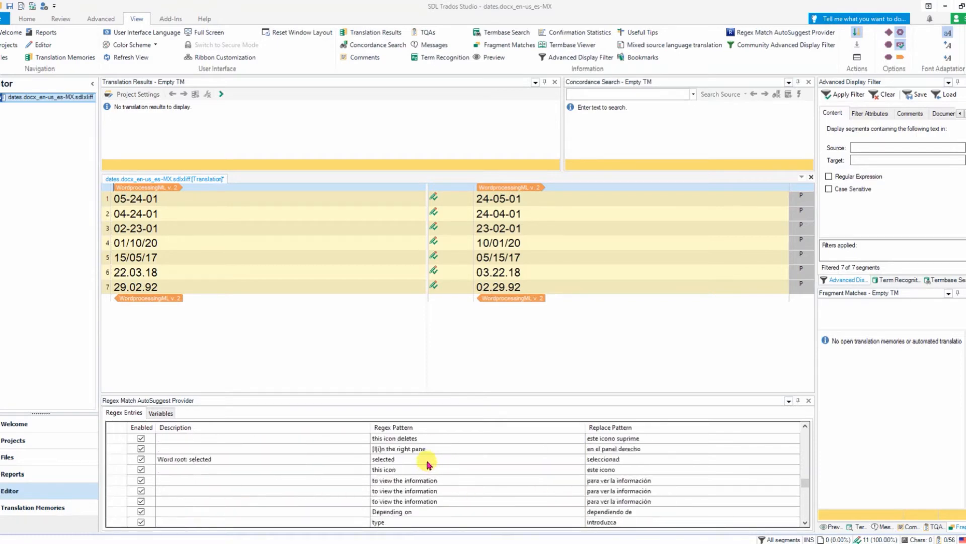
pyautogui.scroll(-5, 428, 464)
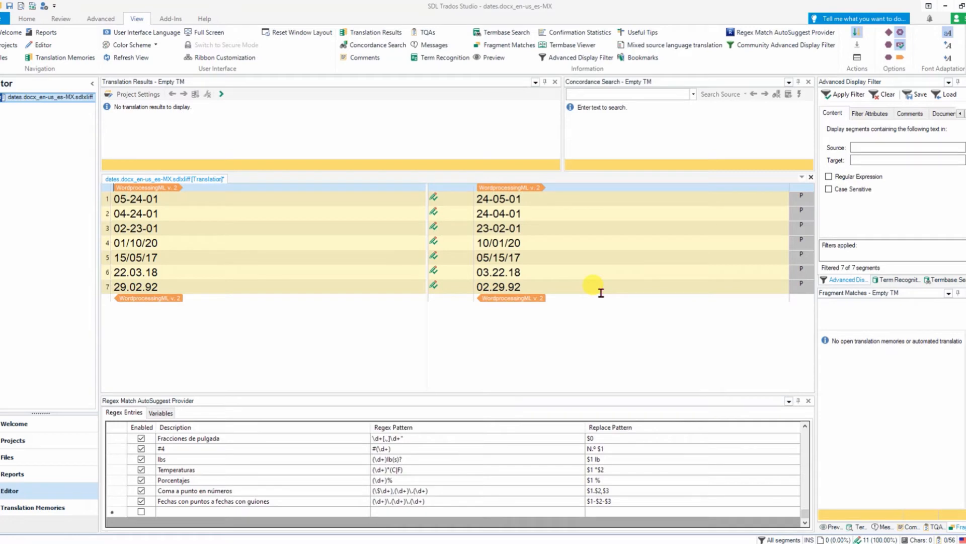
pyautogui.hotkey('alt', 'Delete')
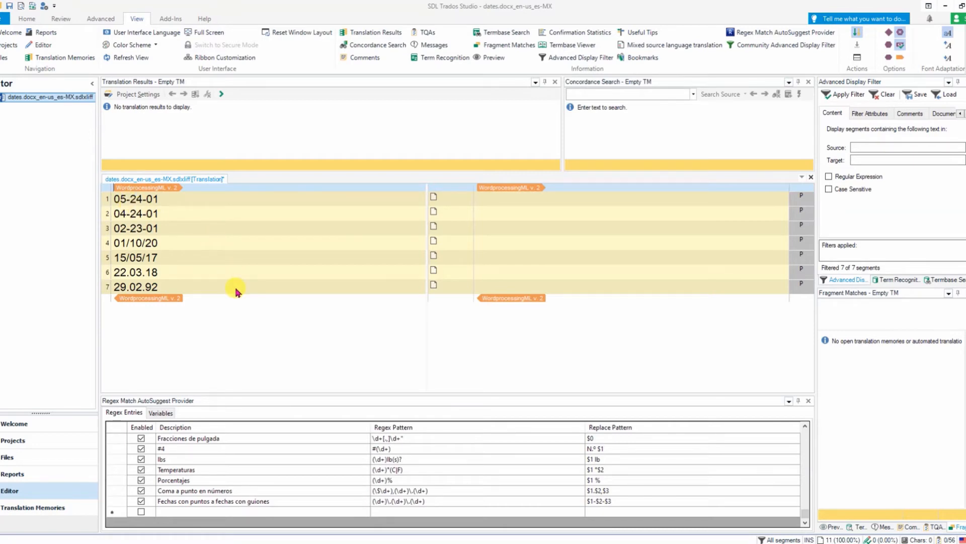
# Step: Copy the date search expression (\d+)(-|/|\.)(\d+)(-|/|\.)(\d+) from Find and Replace
pyautogui.click(566, 236)
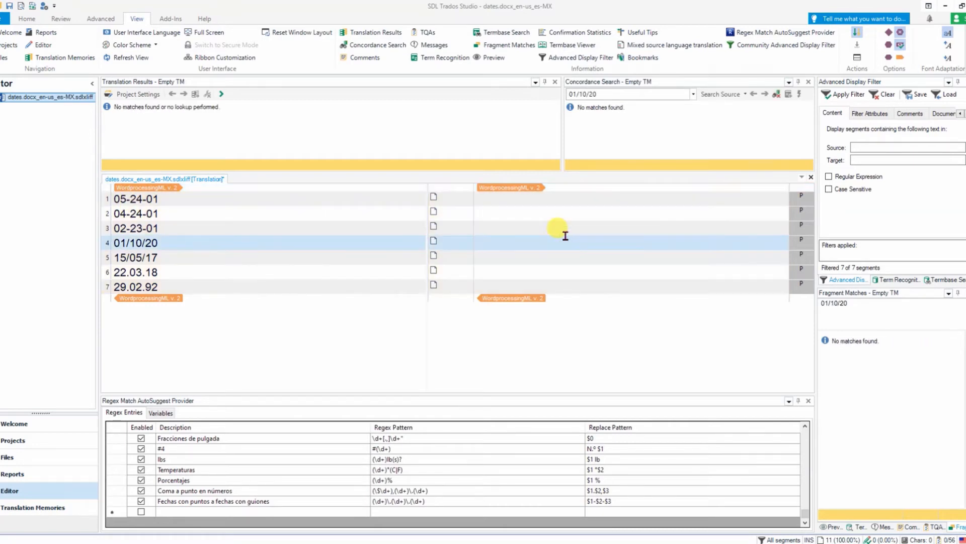
pyautogui.hotkey('ctrl', 'h')
pyautogui.moveTo(349, 211); pyautogui.dragTo(374, 151)
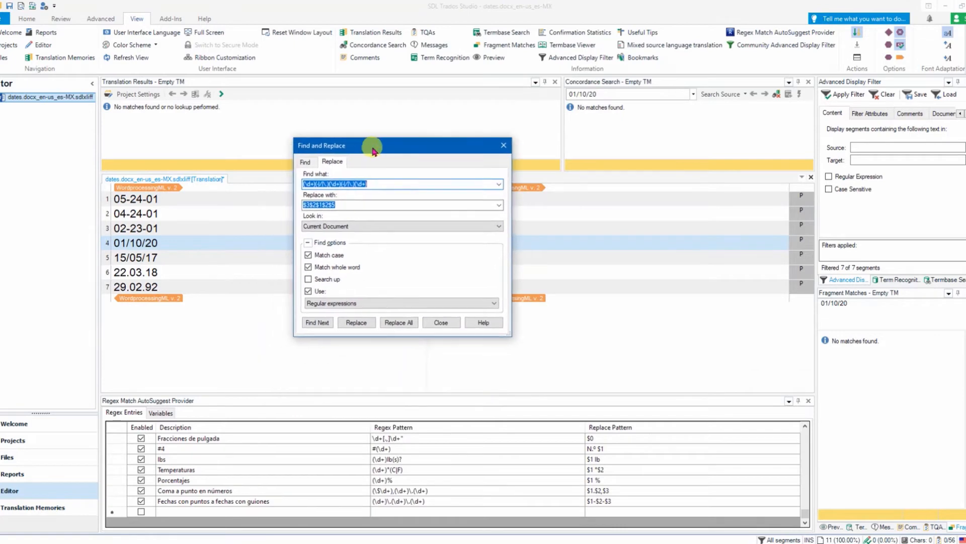
pyautogui.click(371, 184)
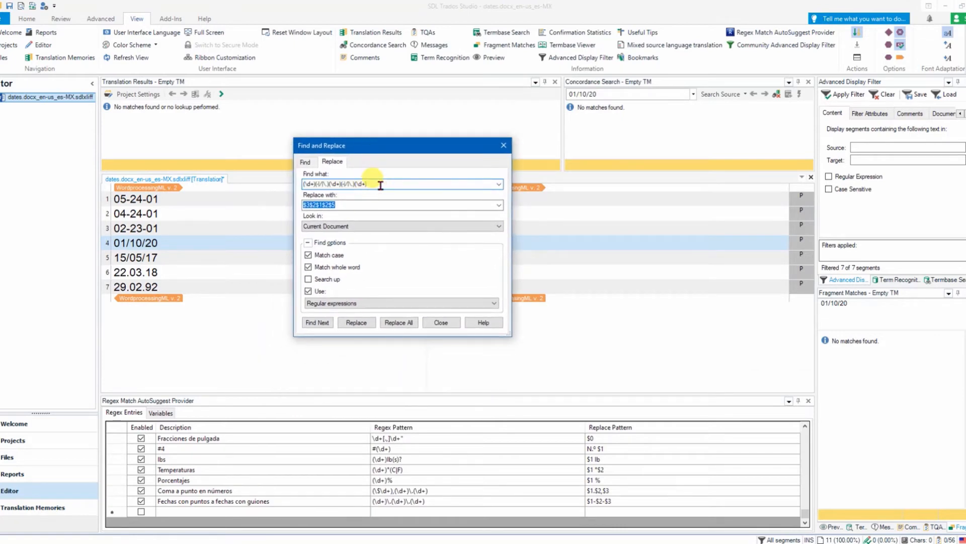
pyautogui.moveTo(380, 184); pyautogui.dragTo(264, 181)
pyautogui.hotkey('ctrl', 'c')
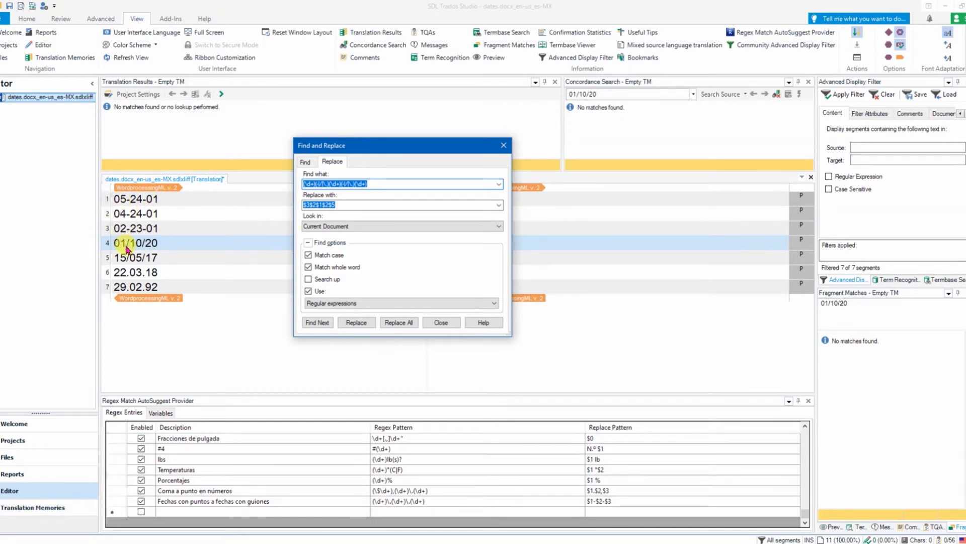
pyautogui.click(307, 184)
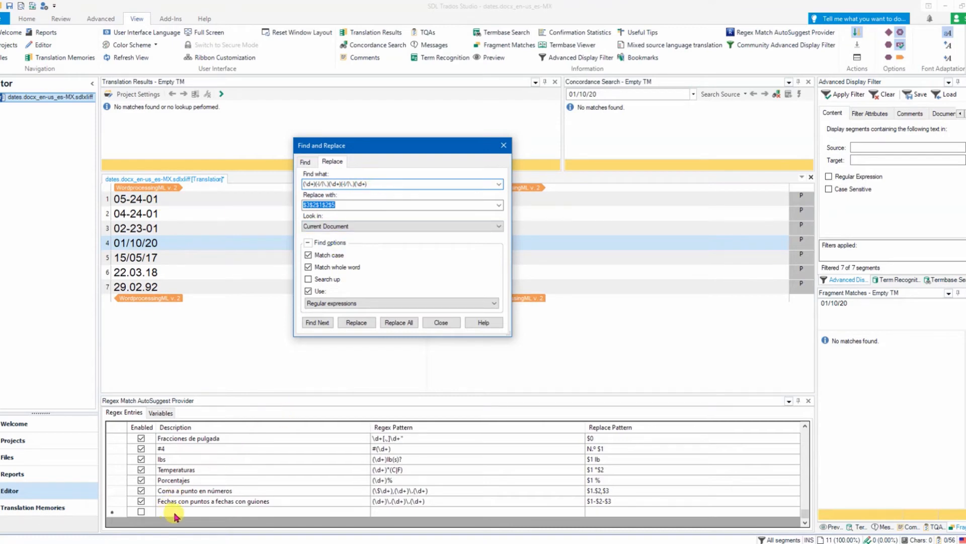
pyautogui.press('Escape')
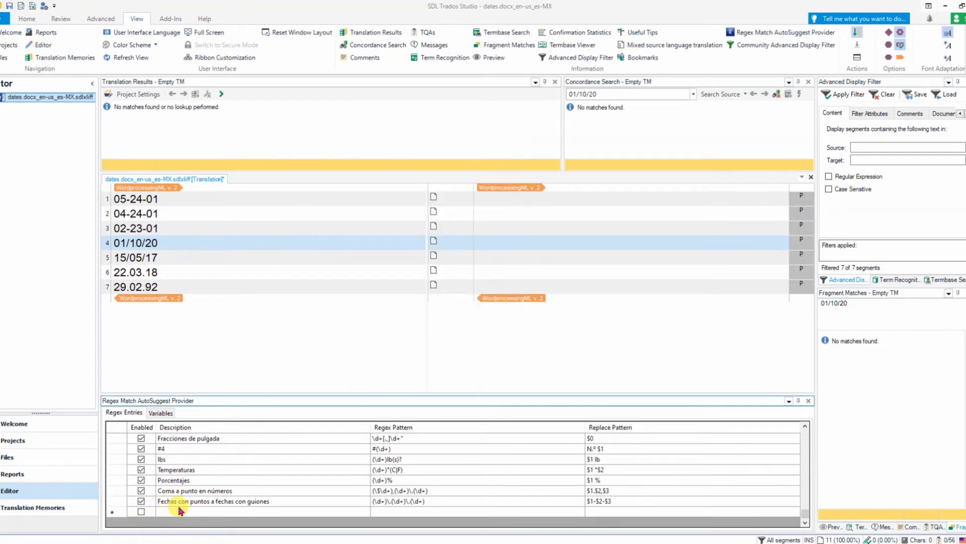
# Step: Add a new regex entry and paste the copied date expression as its regex pattern
pyautogui.click(180, 512)
pyautogui.click(396, 511)
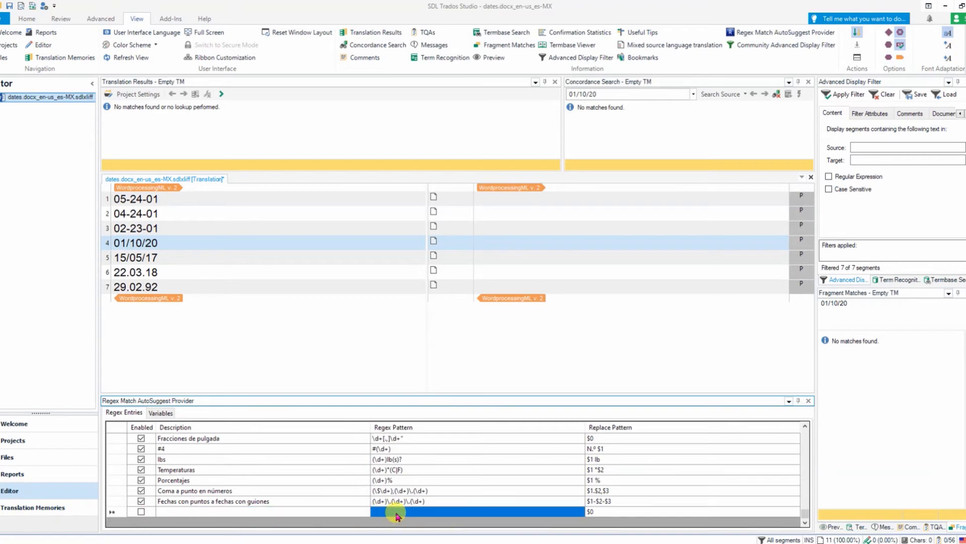
pyautogui.hotkey('ctrl', 'v')
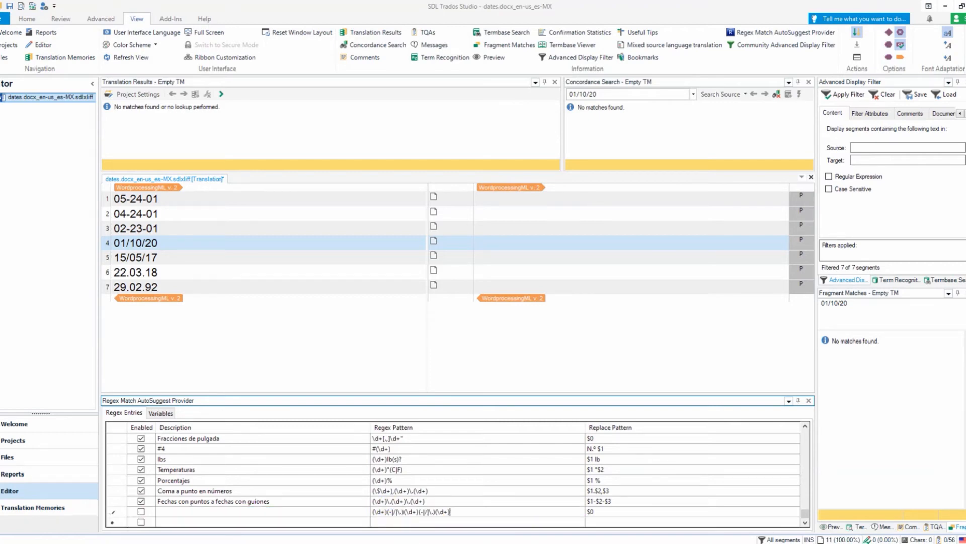
pyautogui.click(432, 363)
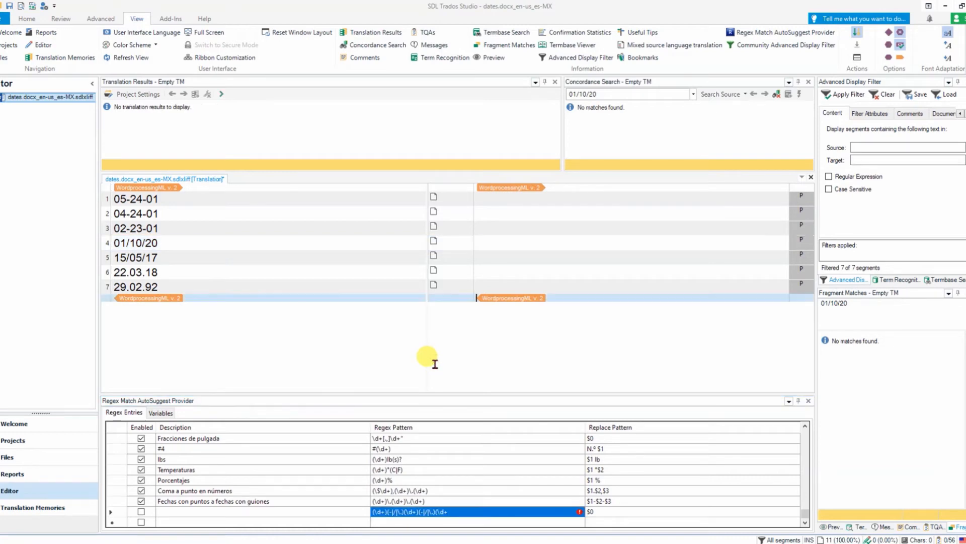
# Step: Copy the replacement expression $3$2$1$2$5 from Find and Replace and close the dialog
pyautogui.hotkey('ctrl', 'h')
pyautogui.click(352, 204)
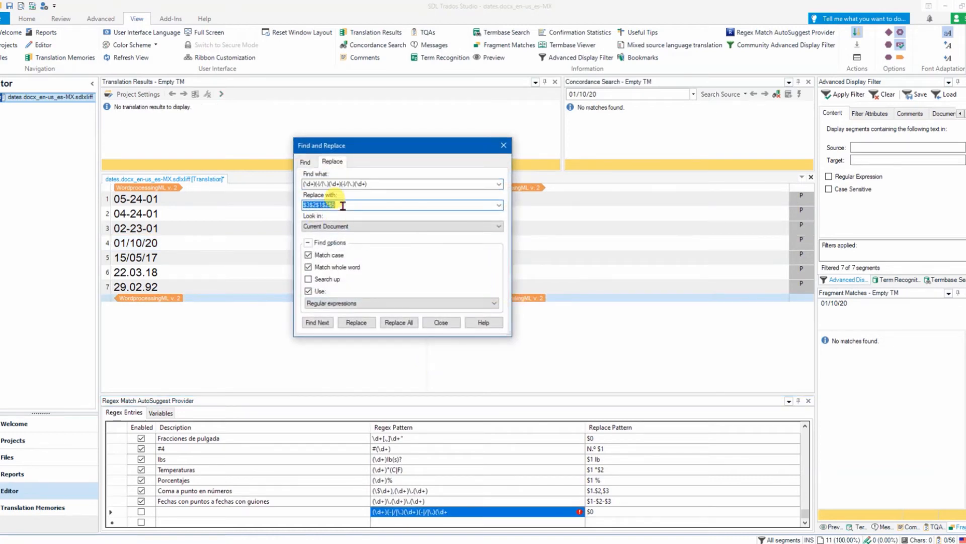
pyautogui.click(346, 203)
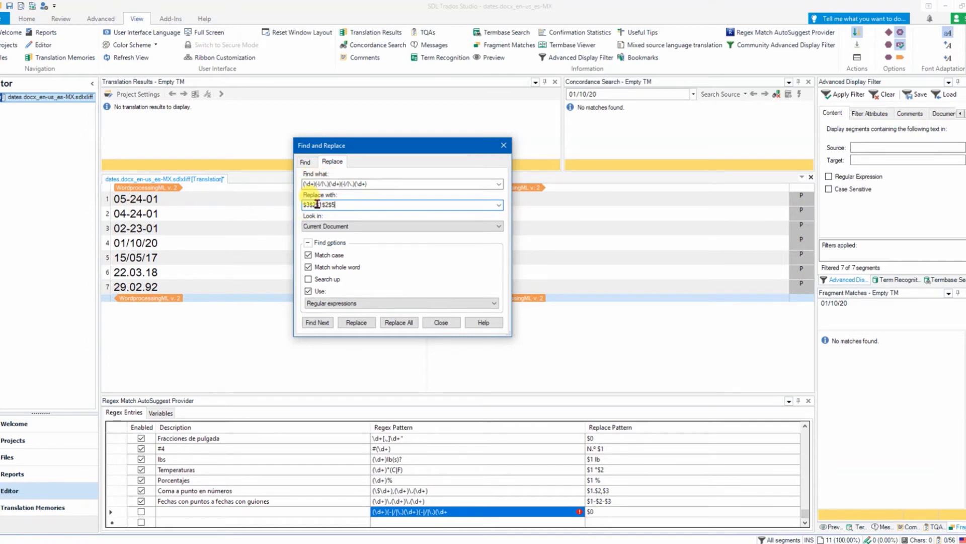
pyautogui.click(335, 184)
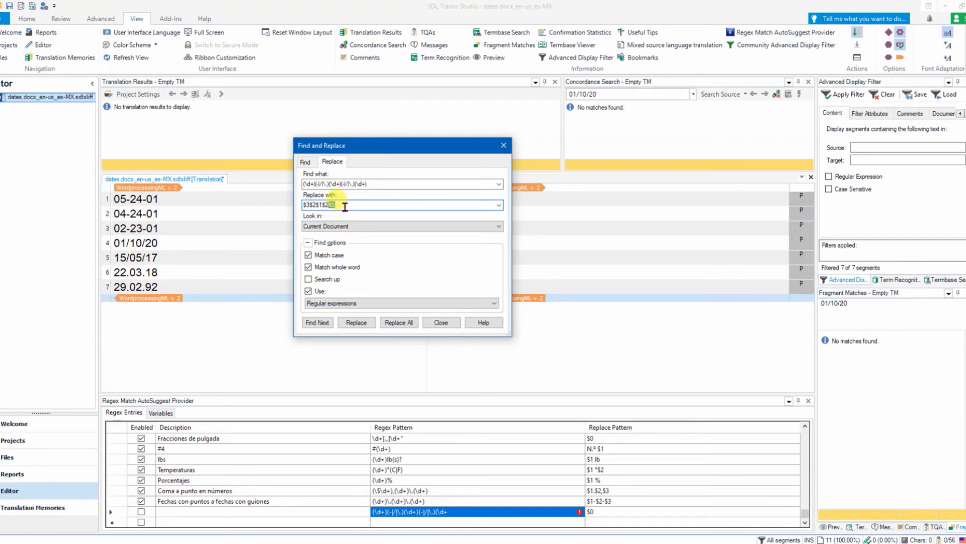
pyautogui.moveTo(345, 206); pyautogui.dragTo(235, 221)
pyautogui.hotkey('ctrl', 'c')
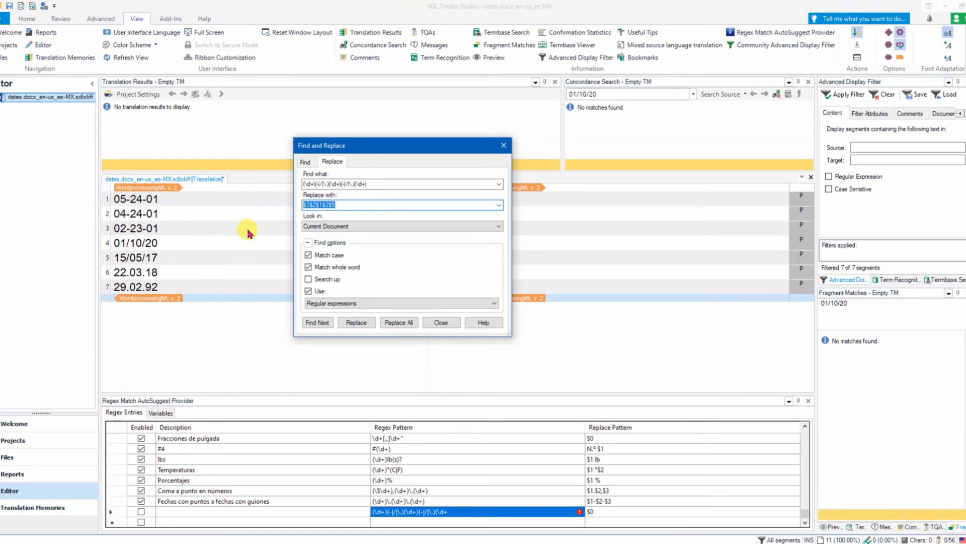
pyautogui.click(441, 323)
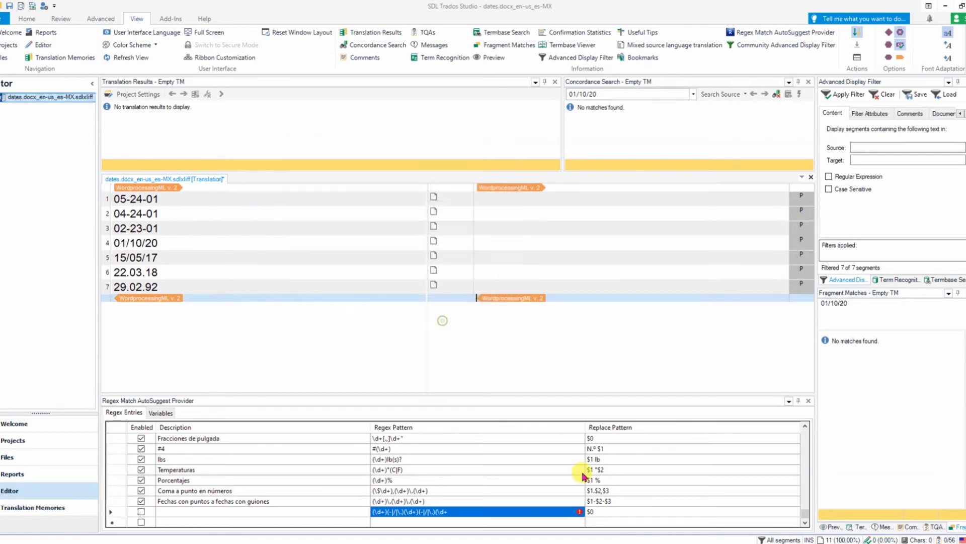
# Step: Set the replace pattern of the new regex entry to $3$2$1$2$5
pyautogui.click(607, 511)
pyautogui.click(596, 510)
pyautogui.doubleClick(596, 511)
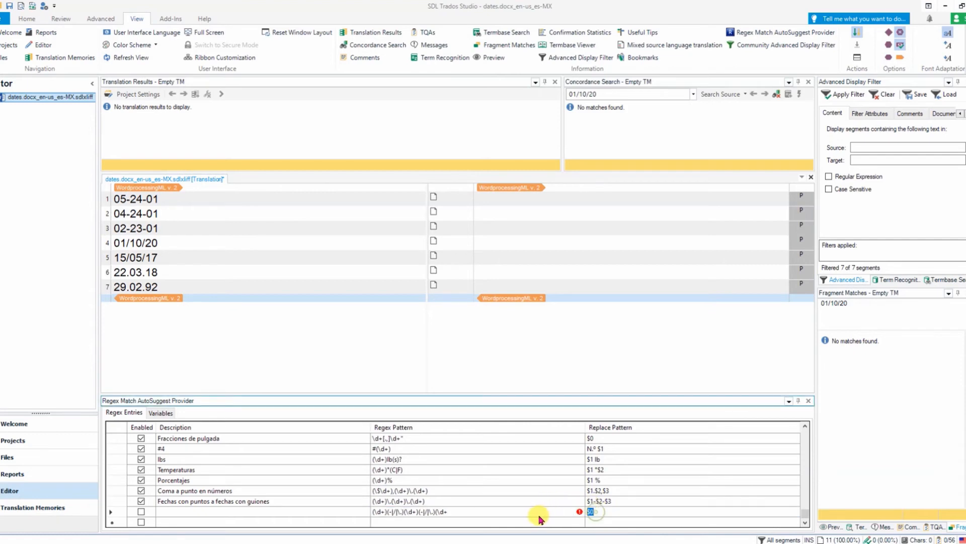
pyautogui.hotkey('ctrl', 'v')
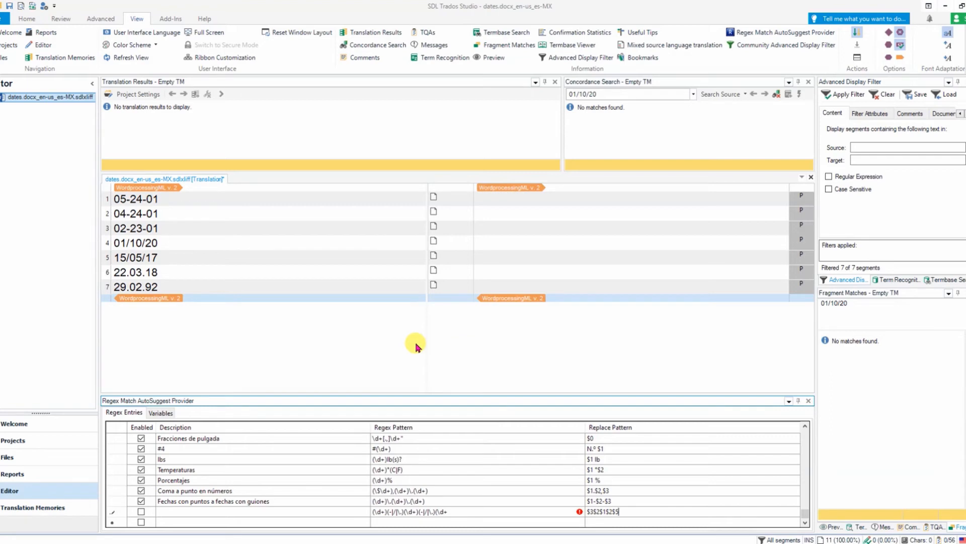
# Step: Add the missing closing parenthesis to the end of the new entry's regex pattern
pyautogui.click(451, 514)
pyautogui.click(456, 512)
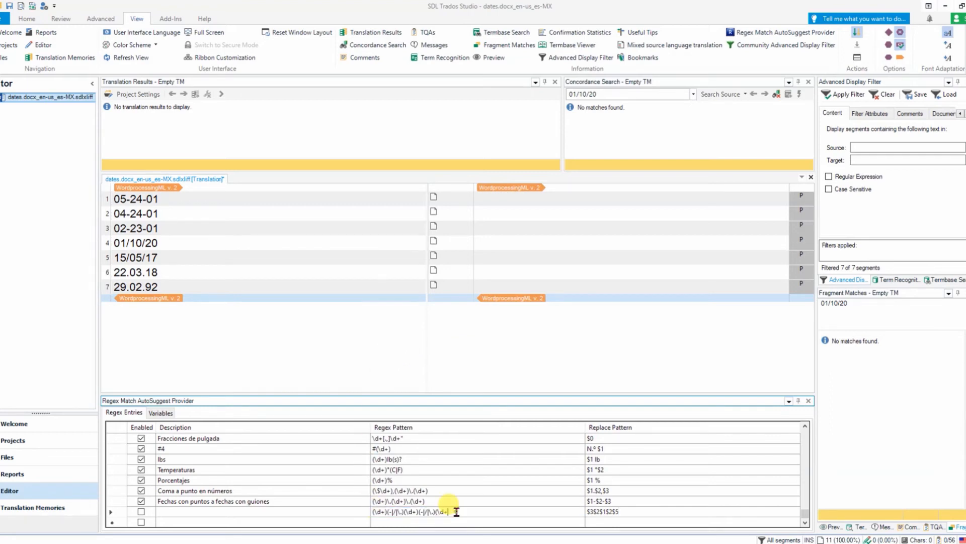
pyautogui.write(')')
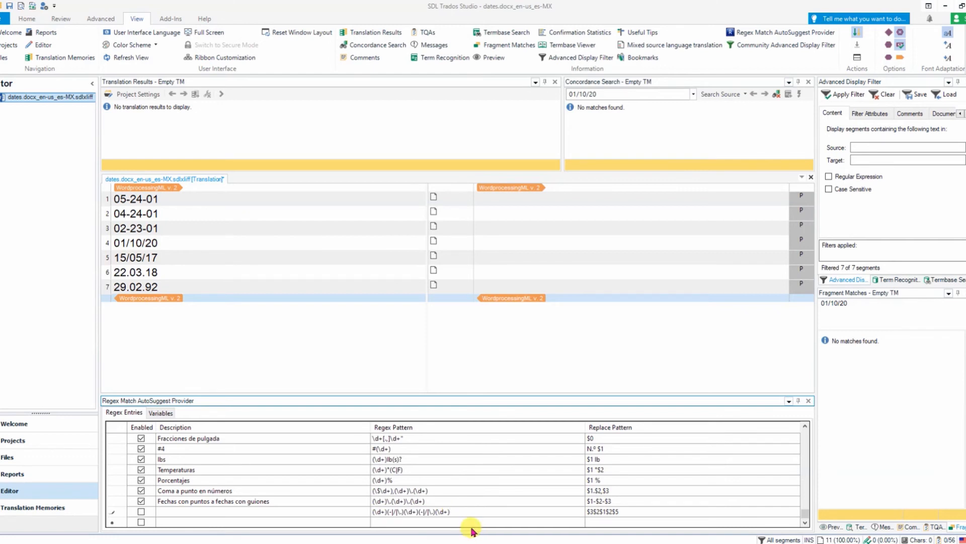
# Step: Describe the new regex entry as "Date replacement" and enable it
pyautogui.click(274, 512)
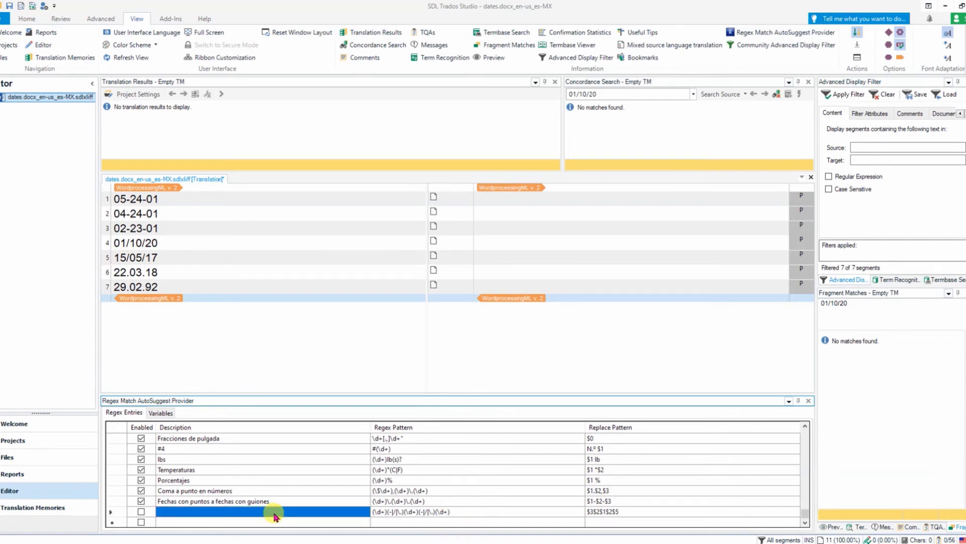
pyautogui.click(274, 512)
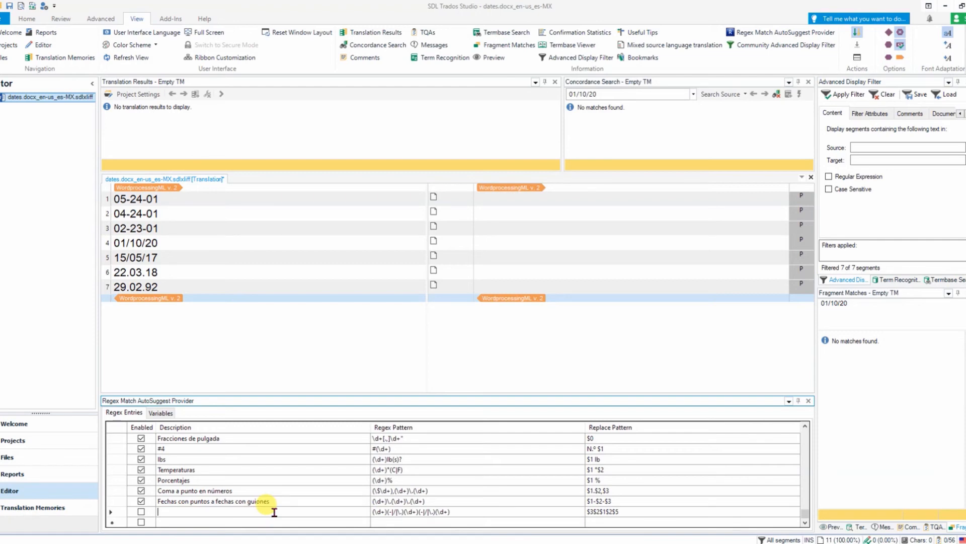
pyautogui.write('Date replacement')
pyautogui.click(141, 511)
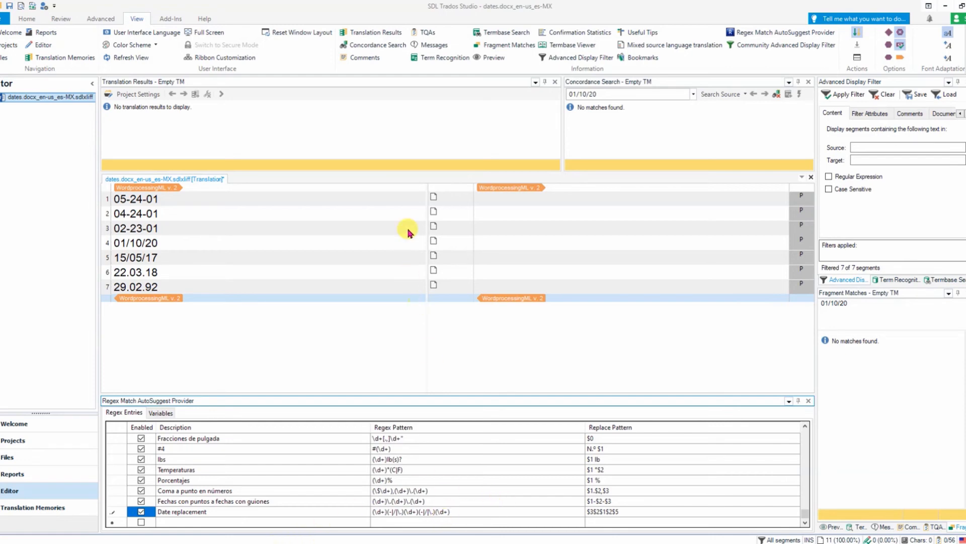
# Step: Fill target segments 1 to 3 with the AutoSuggest dates 24-05-01, 24-04-01 and 23-02-01
pyautogui.click(499, 201)
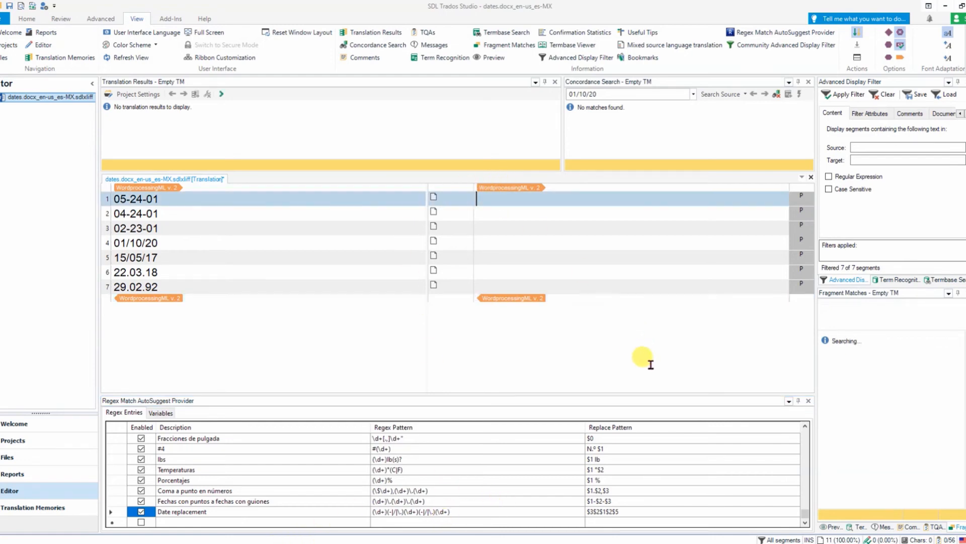
pyautogui.write('2')
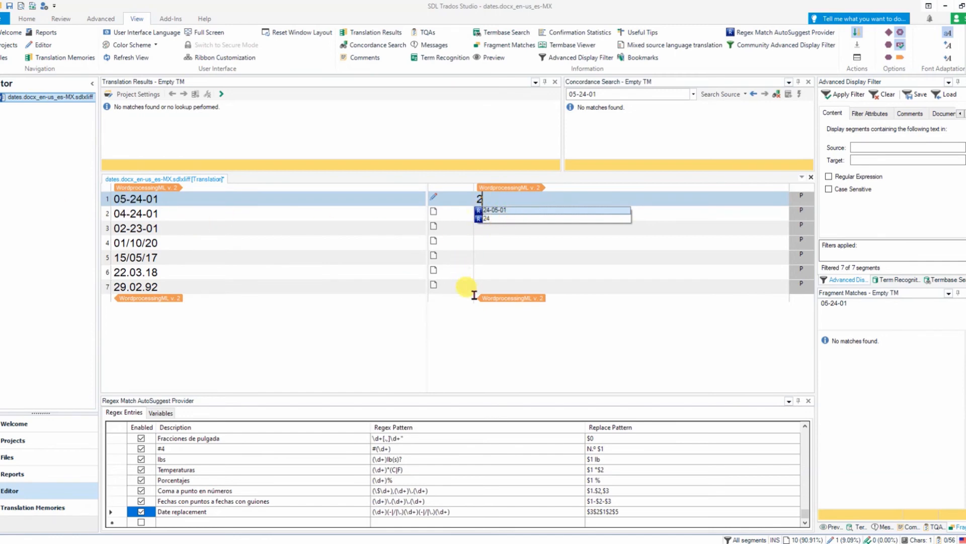
pyautogui.press('Return')
pyautogui.press('Down')
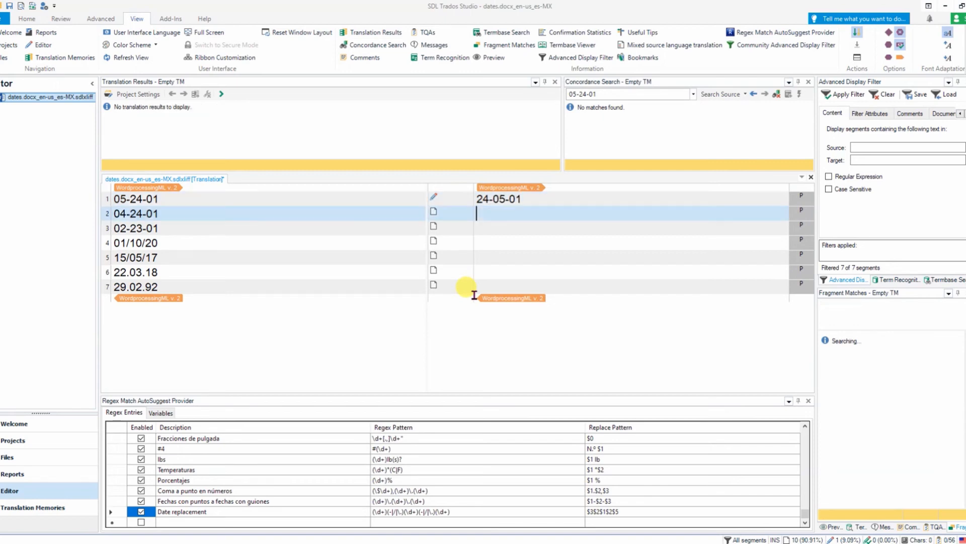
pyautogui.write('24-04-01')
pyautogui.press('Down')
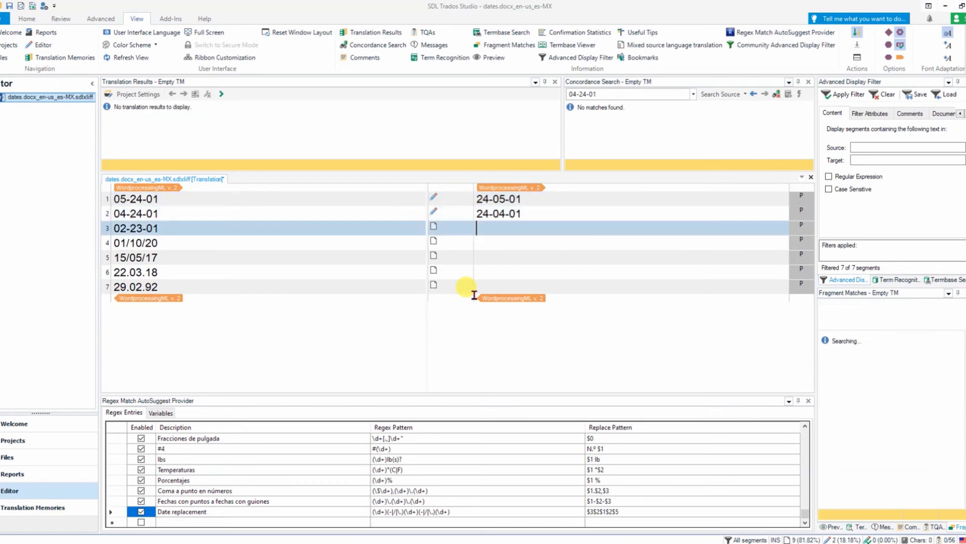
pyautogui.write('2')
pyautogui.press('Return')
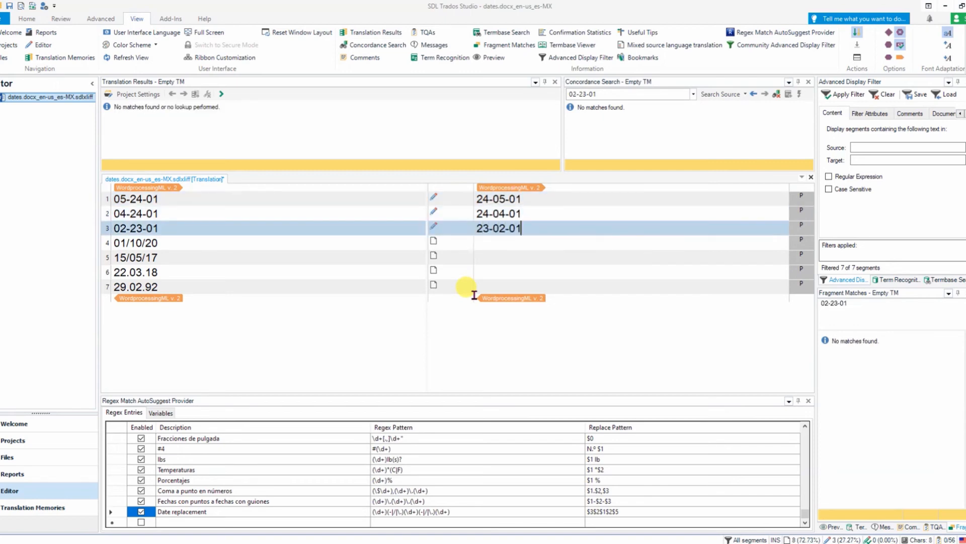
# Step: Fill target segments 4 and 5 with the AutoSuggest dates 10/01/20 and 05/15/17
pyautogui.press('Down')
pyautogui.write('1')
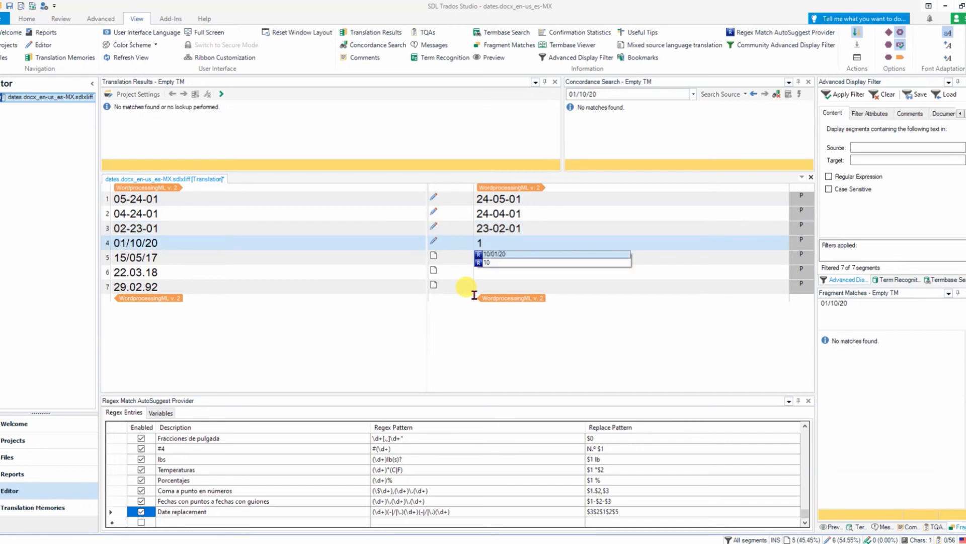
pyautogui.press('Return')
pyautogui.press('Down')
pyautogui.write('0')
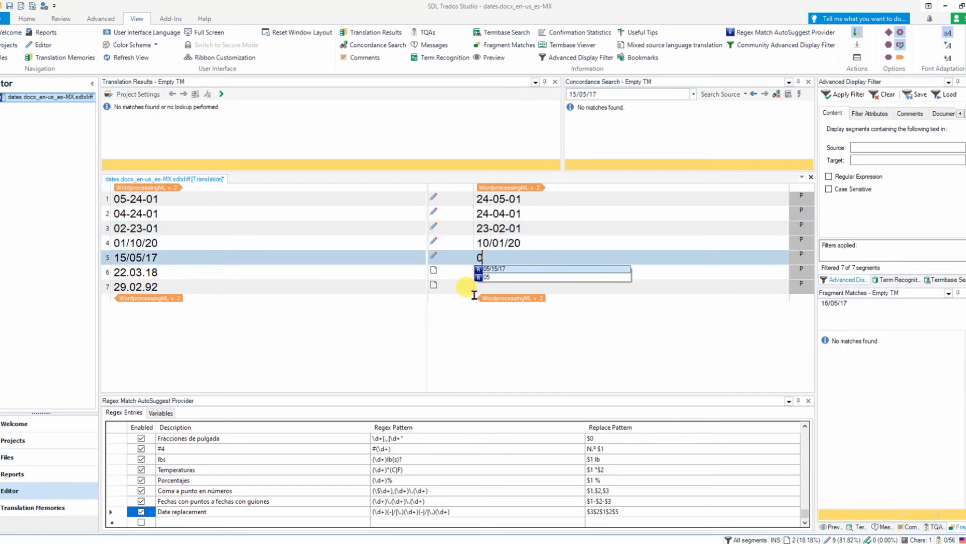
pyautogui.press('Return')
# Step: Fill target segments 6 and 7 with the AutoSuggest dates 03.22.18 and 02.29.92
pyautogui.press('Down')
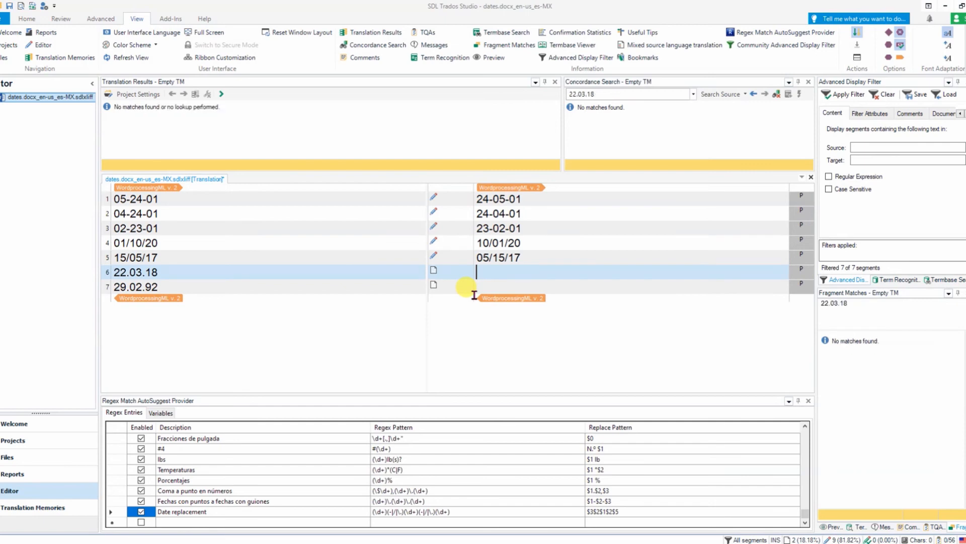
pyautogui.write('0')
pyautogui.press('Return')
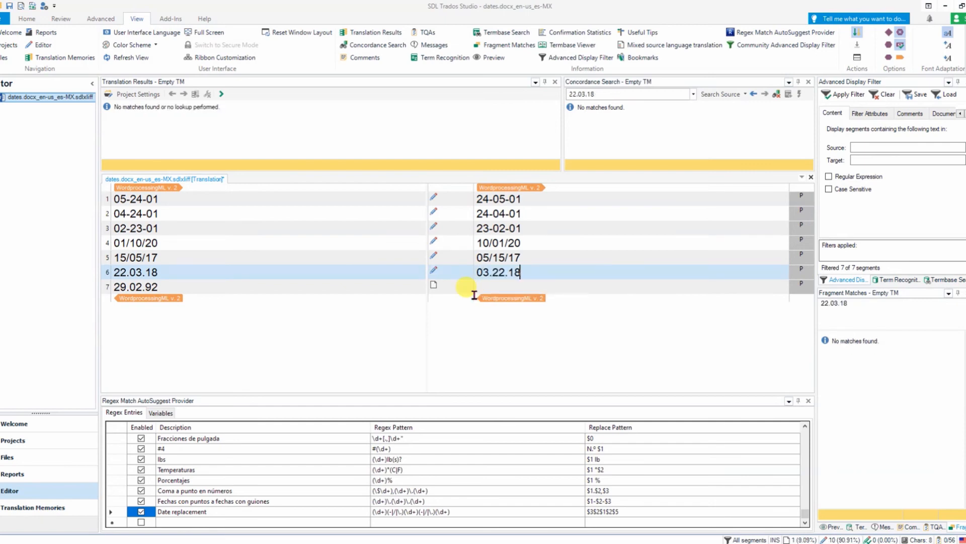
pyautogui.press('Down')
pyautogui.write('0')
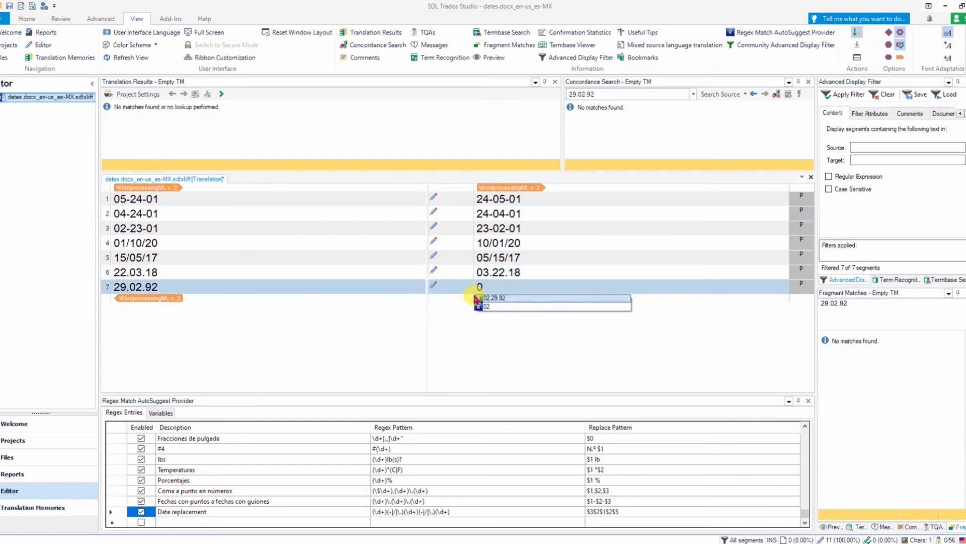
pyautogui.press('Return')
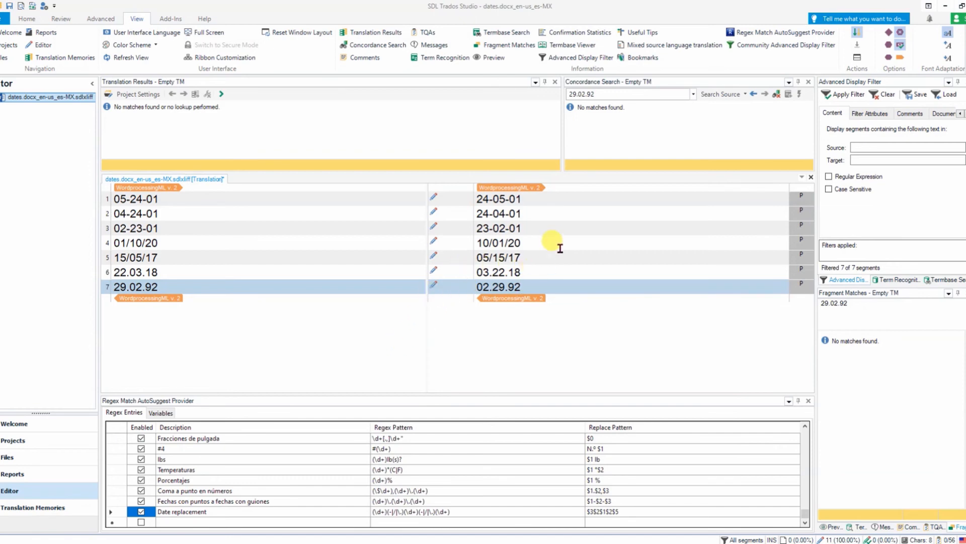
# Step: Check the date and number recognition options in the Empty TM translation memory's Fields and Settings
pyautogui.click(532, 198)
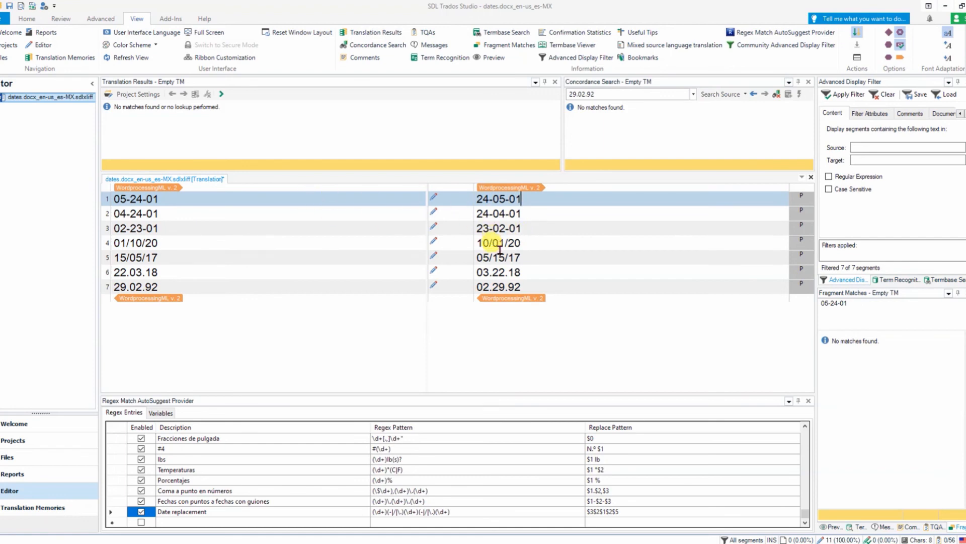
pyautogui.click(133, 96)
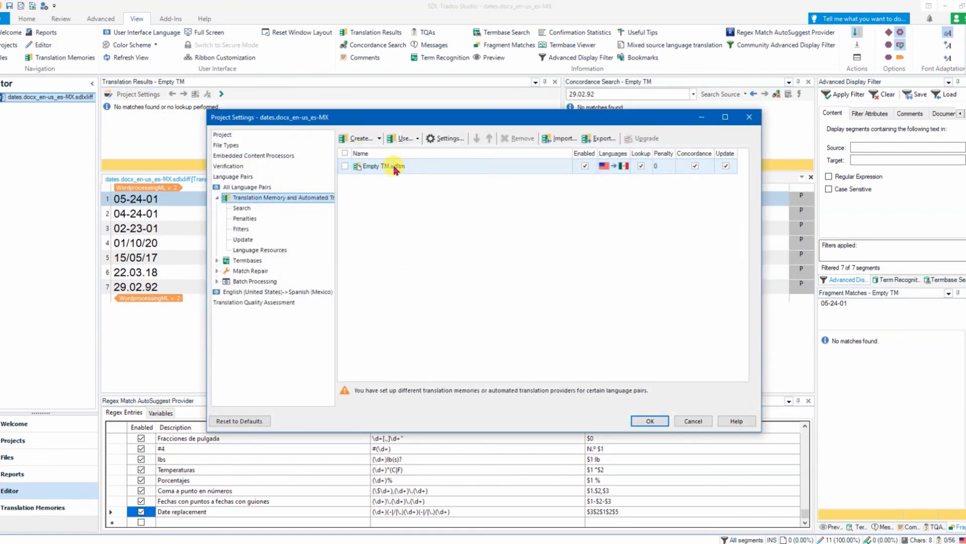
pyautogui.click(409, 169)
pyautogui.click(444, 139)
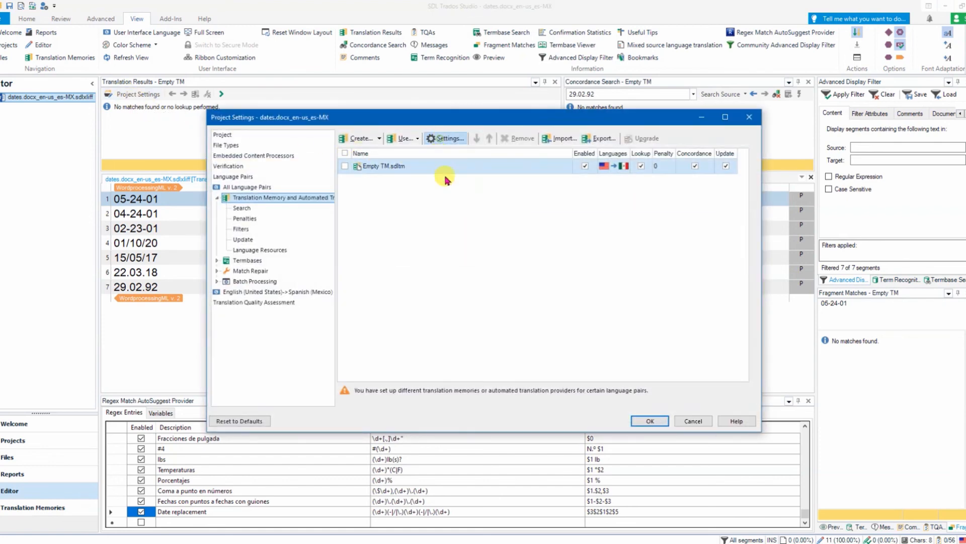
pyautogui.click(258, 145)
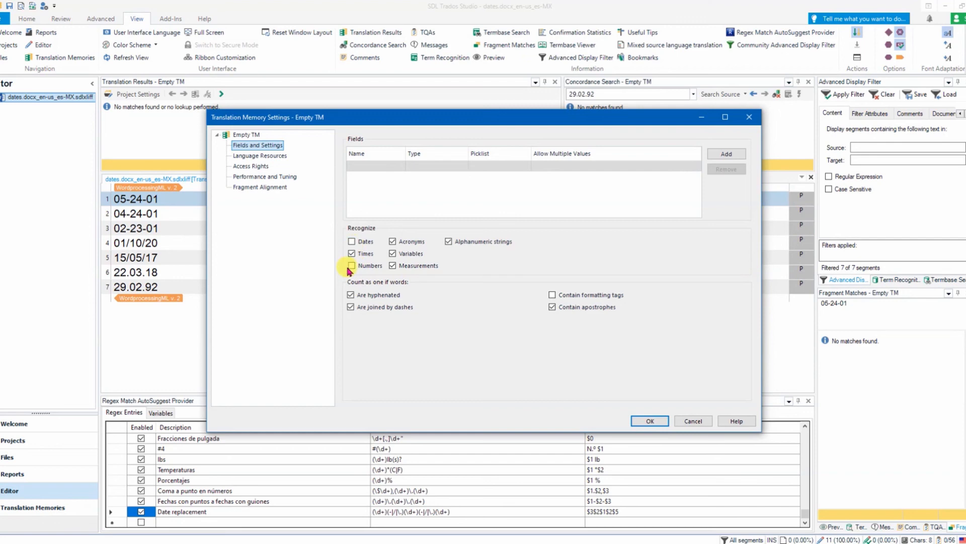
pyautogui.click(651, 422)
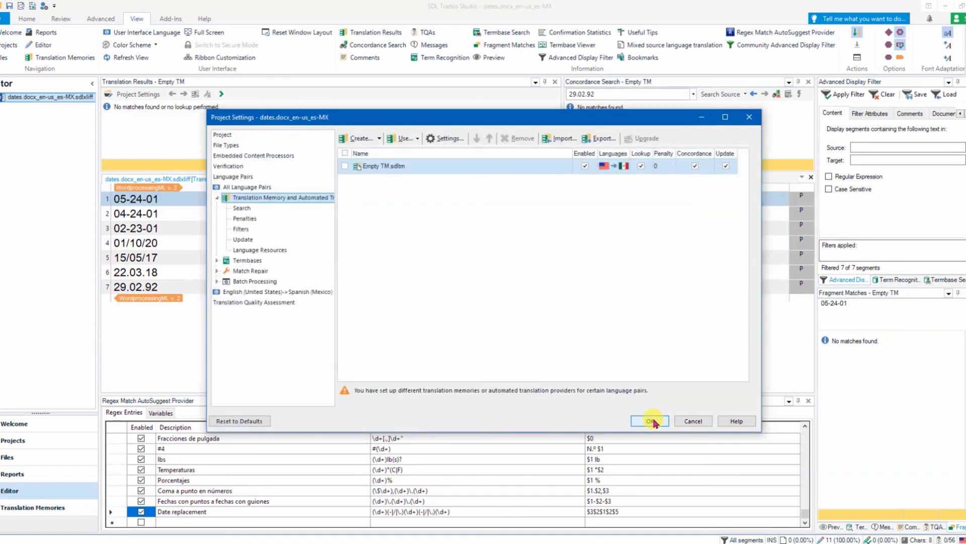
pyautogui.click(652, 421)
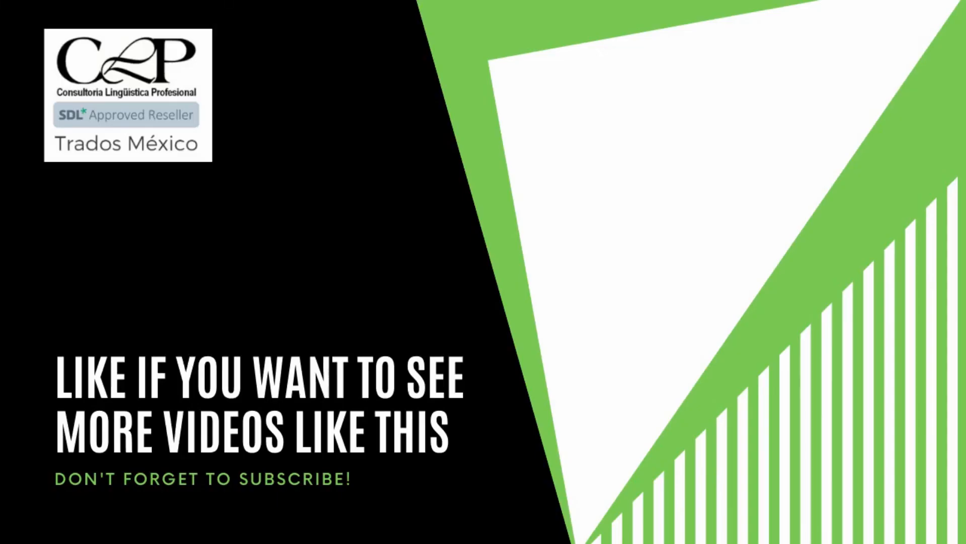